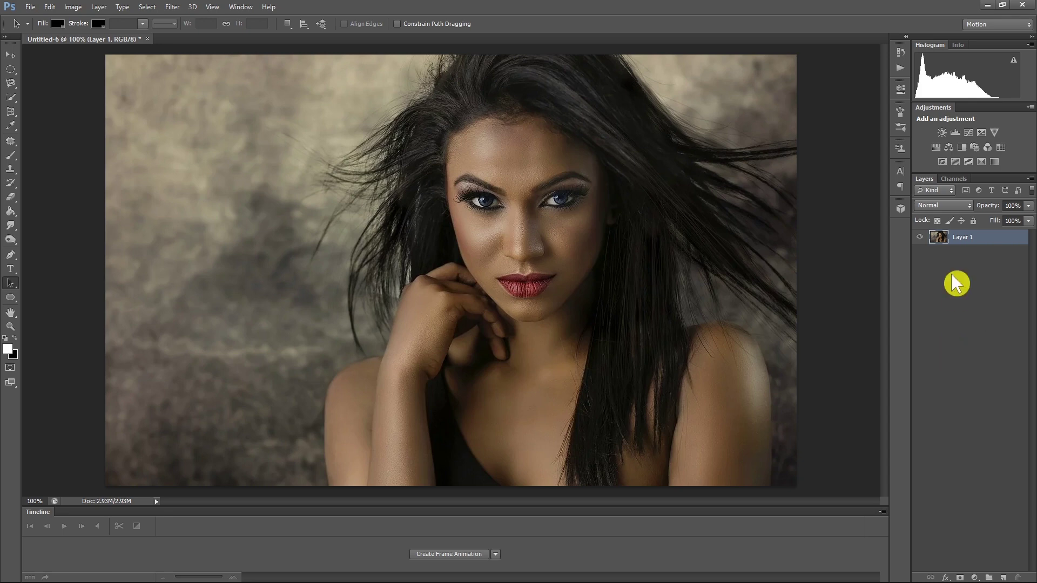
{"action": "left_click", "coordinate": [242, 7]}
{"action": "mouse_move", "coordinate": [263, 38]}
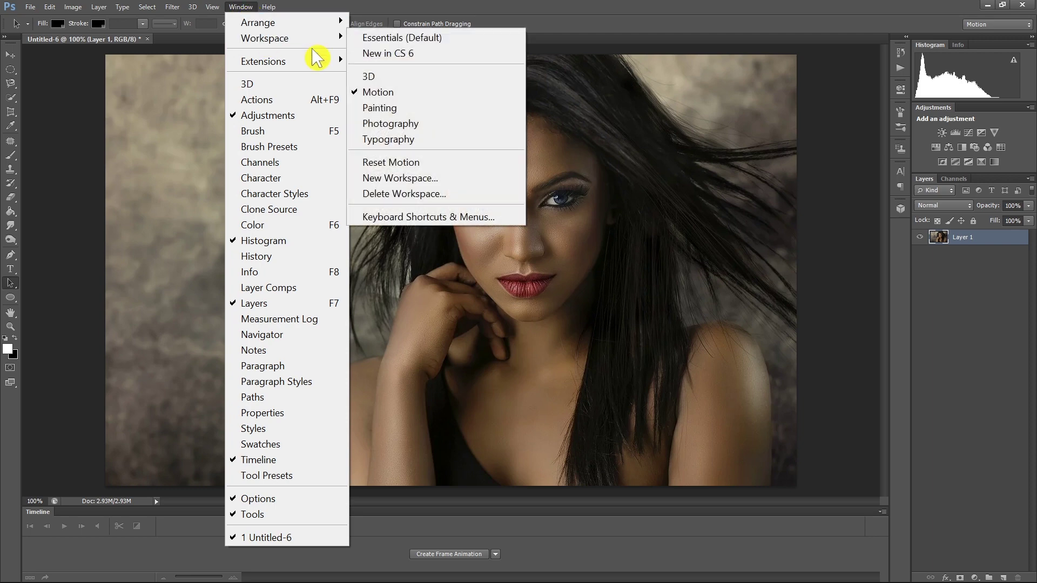
{"action": "left_click", "coordinate": [393, 98]}
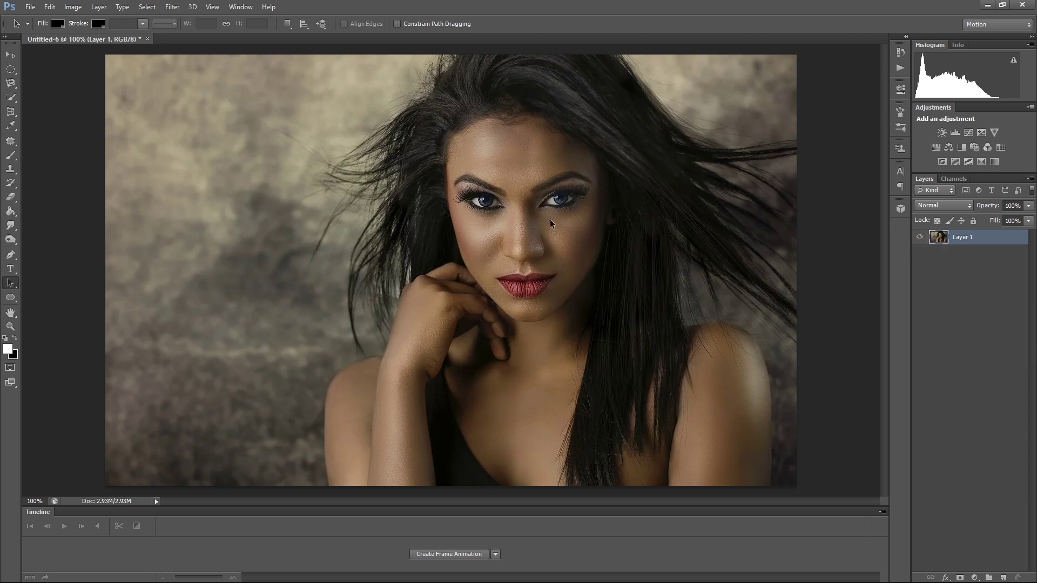
{"action": "left_click", "coordinate": [949, 271]}
Duplicate Layer 1 as Layer 1 copy and select the copy as the working layer.
{"action": "right_click", "coordinate": [970, 243]}
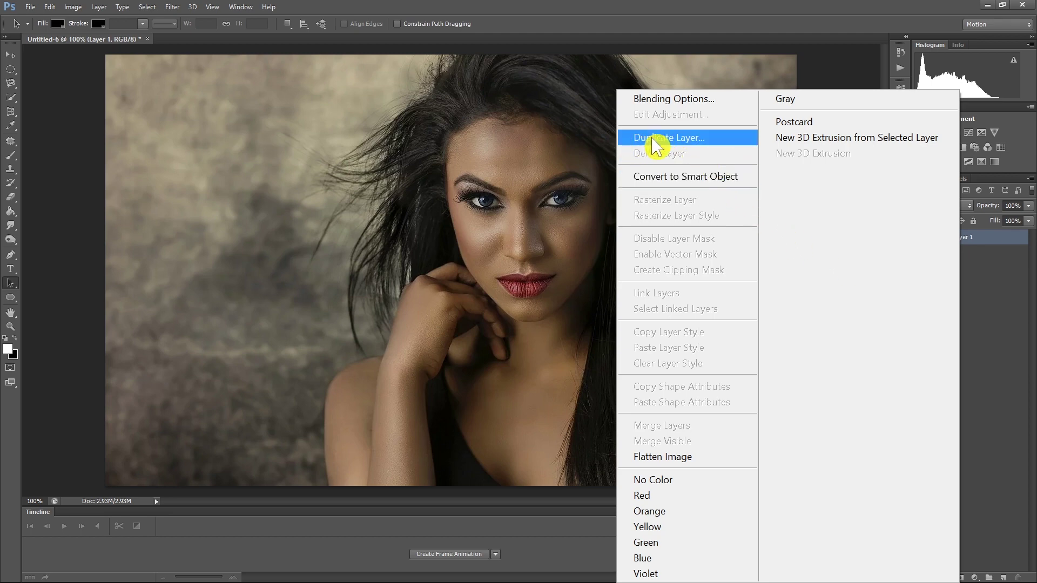
{"action": "left_click", "coordinate": [718, 140]}
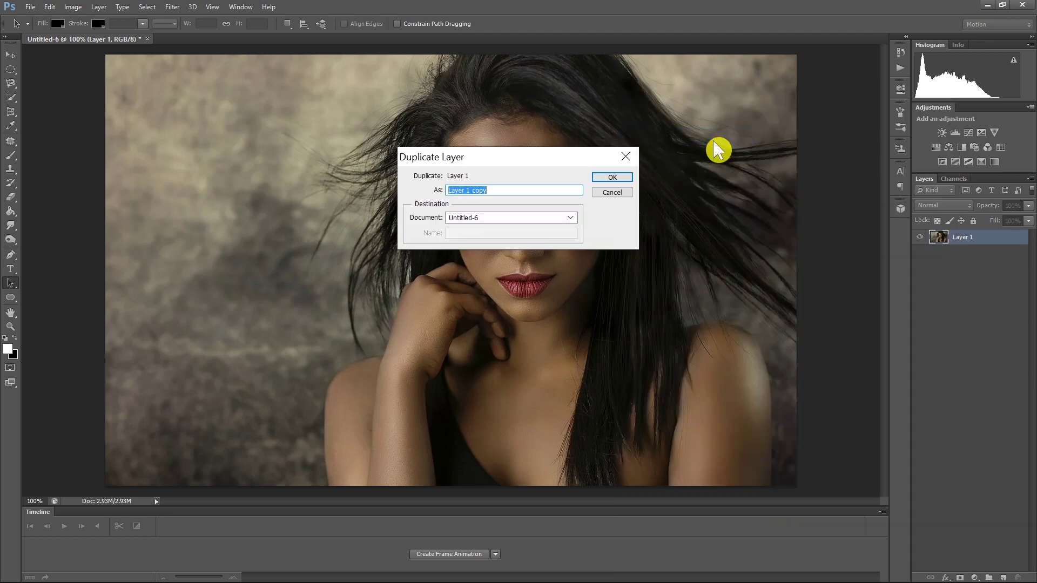
{"action": "left_click", "coordinate": [616, 176]}
{"action": "left_click_drag", "start_coordinate": [953, 255], "coordinate": [966, 240]}
{"action": "left_click", "coordinate": [966, 239]}
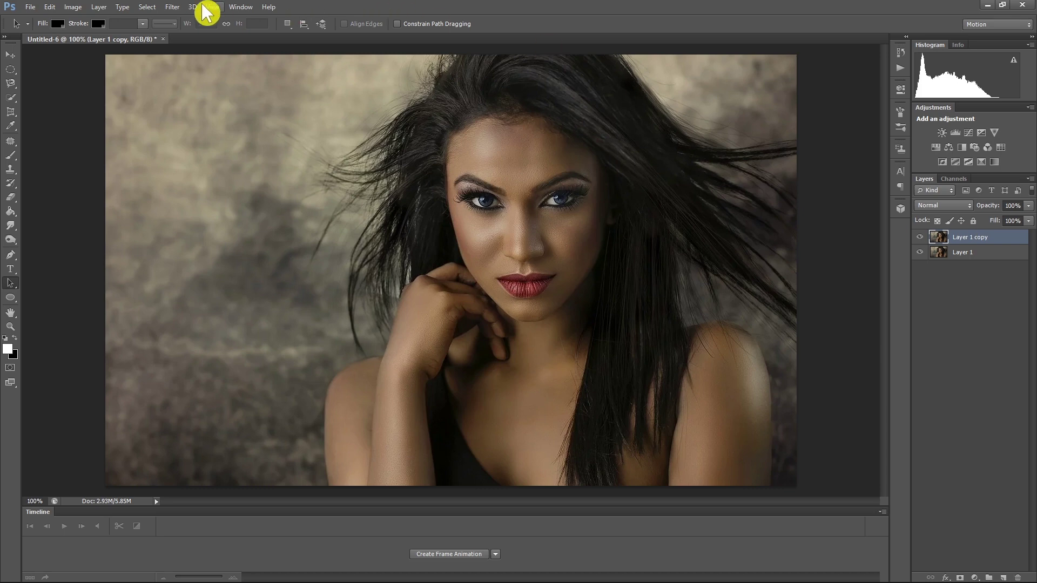
Swell the left eye on Layer 1 copy with the Liquify Bloat Tool and commit the warp.
{"action": "left_click", "coordinate": [172, 7]}
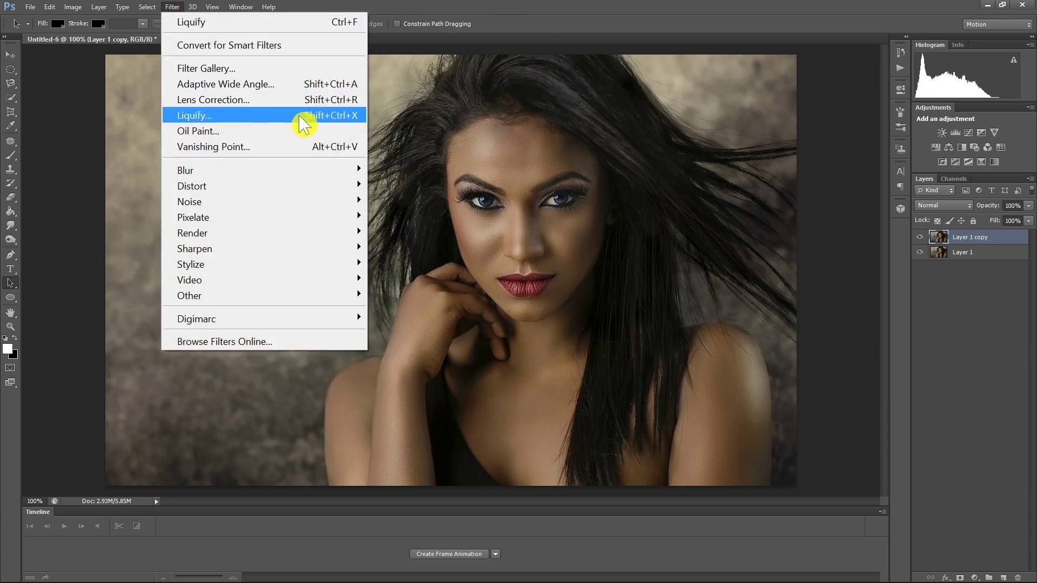
{"action": "left_click", "coordinate": [342, 120]}
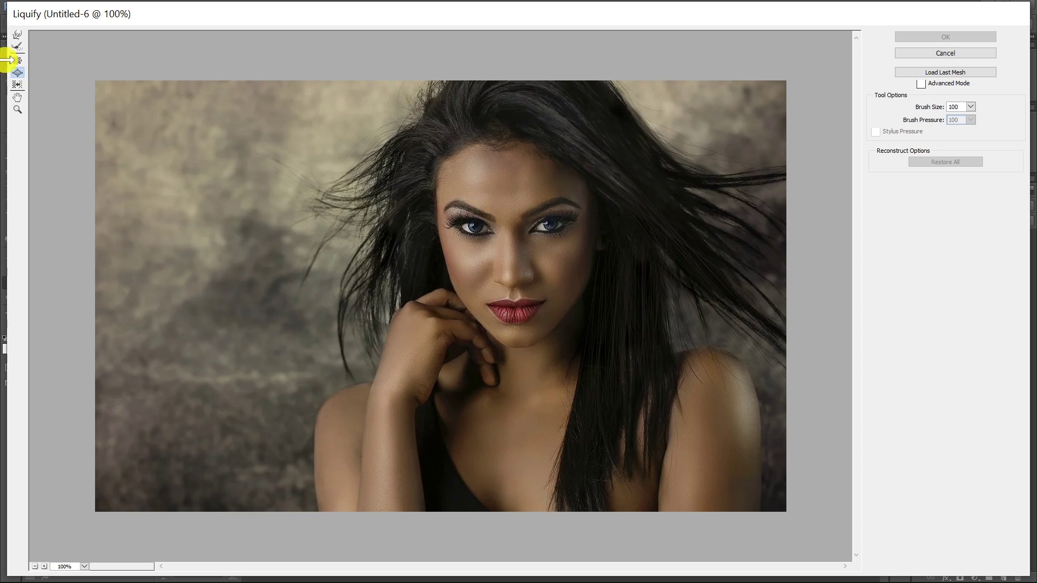
{"action": "left_click", "coordinate": [17, 72]}
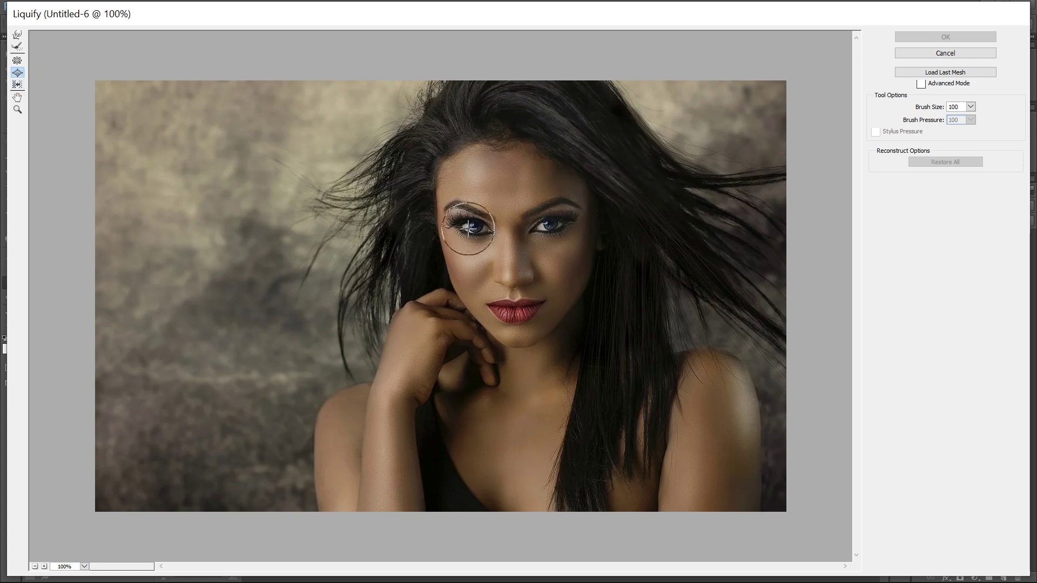
{"action": "left_click", "coordinate": [474, 228]}
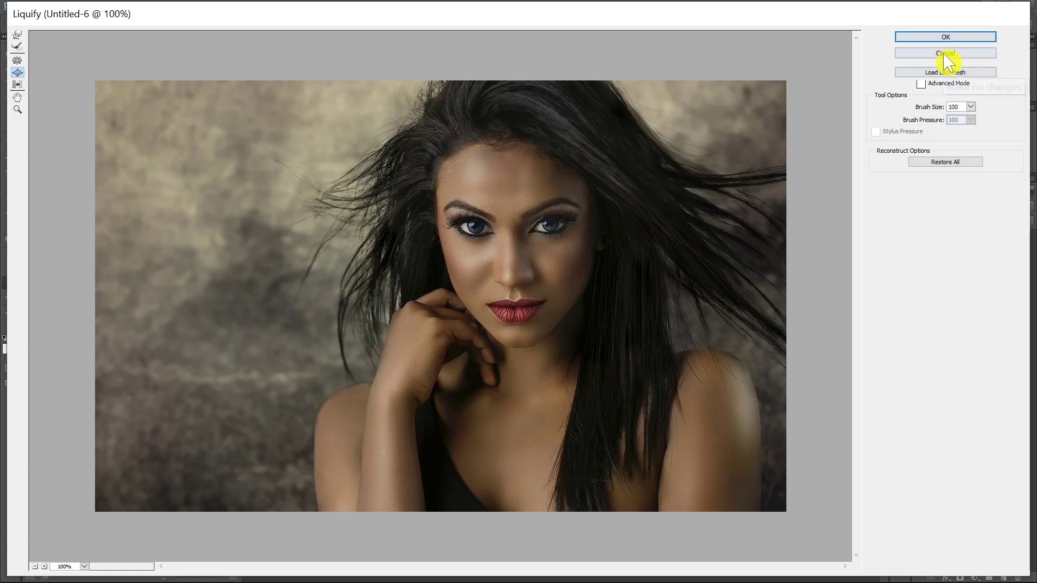
{"action": "left_click", "coordinate": [945, 37]}
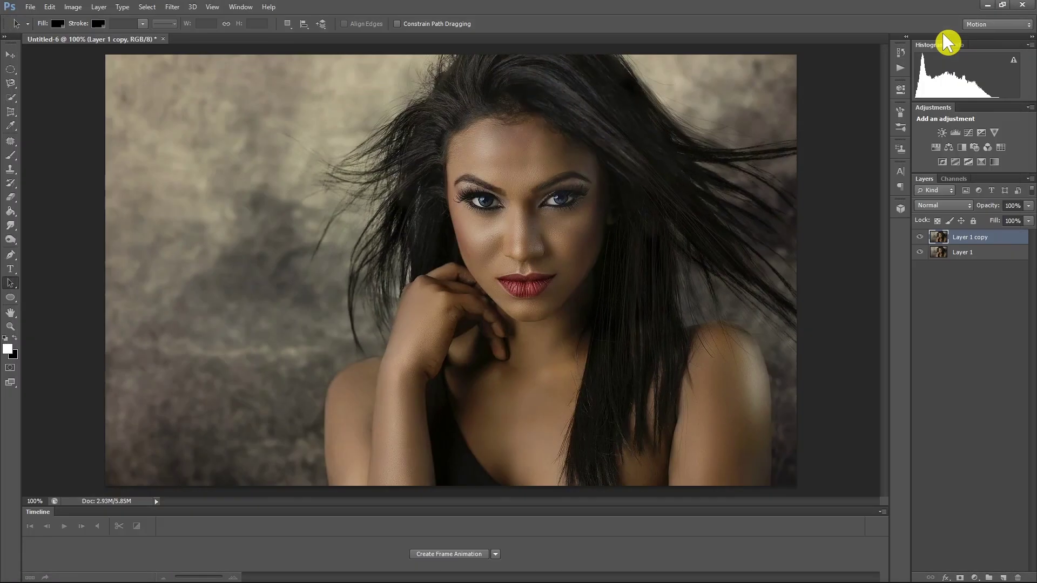
Toggle Layer 1 copy's visibility repeatedly to compare the bloated eyes with the original.
{"action": "left_click", "coordinate": [919, 237]}
{"action": "left_click", "coordinate": [919, 236]}
{"action": "left_click", "coordinate": [919, 236]}
{"action": "left_click", "coordinate": [919, 237]}
{"action": "left_click", "coordinate": [919, 237]}
{"action": "left_click", "coordinate": [919, 237]}
{"action": "left_click", "coordinate": [919, 236]}
{"action": "left_click", "coordinate": [919, 236]}
{"action": "left_click", "coordinate": [919, 237]}
{"action": "left_click", "coordinate": [919, 237]}
{"action": "left_click", "coordinate": [919, 237]}
{"action": "left_click", "coordinate": [919, 237]}
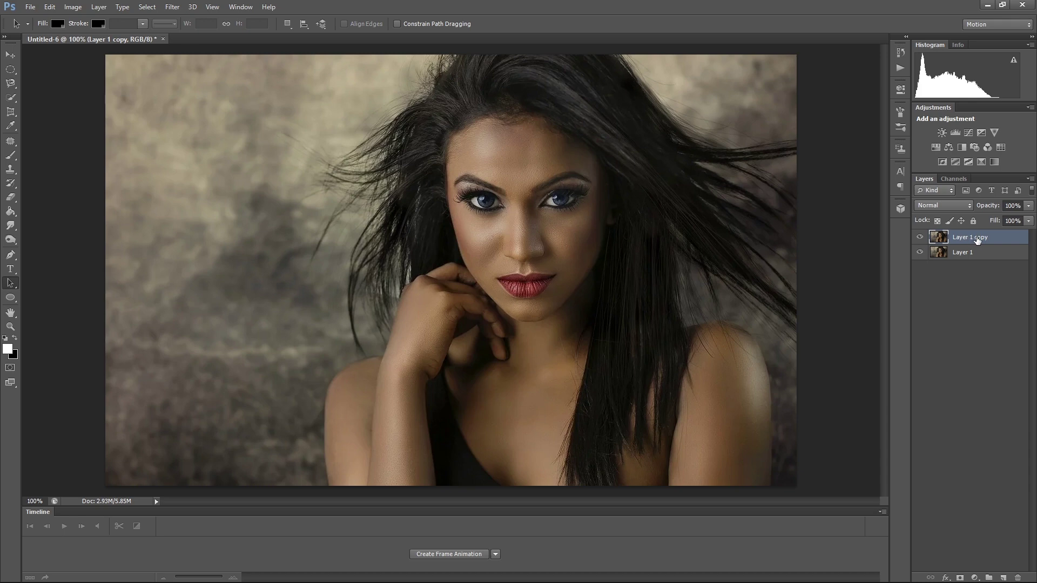
Create Layer 1 copy 2 and bloat both eyes further in Liquify.
{"action": "key", "text": "ctrl+j"}
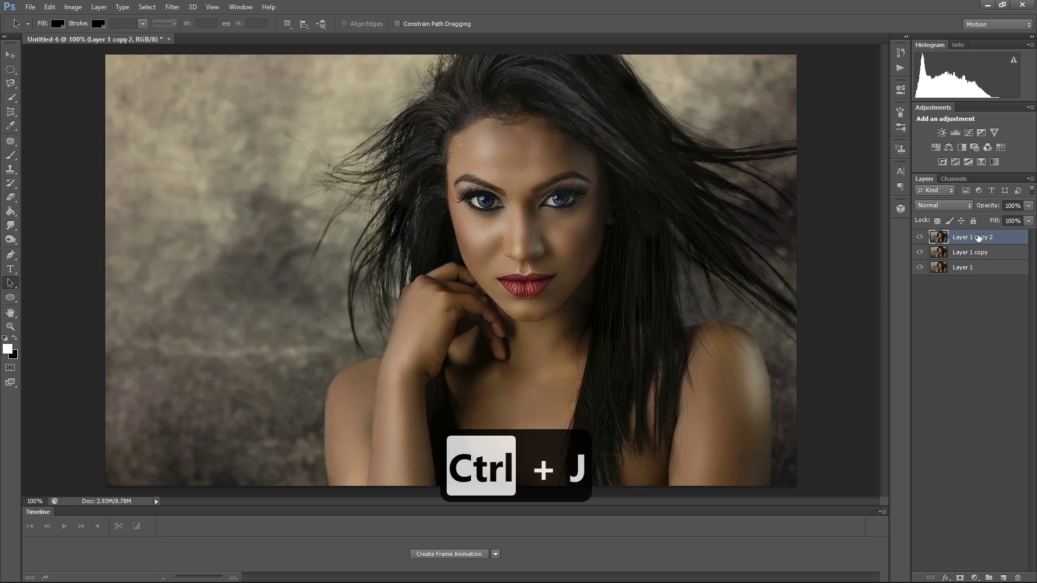
{"action": "key", "text": "ctrl+shift+x"}
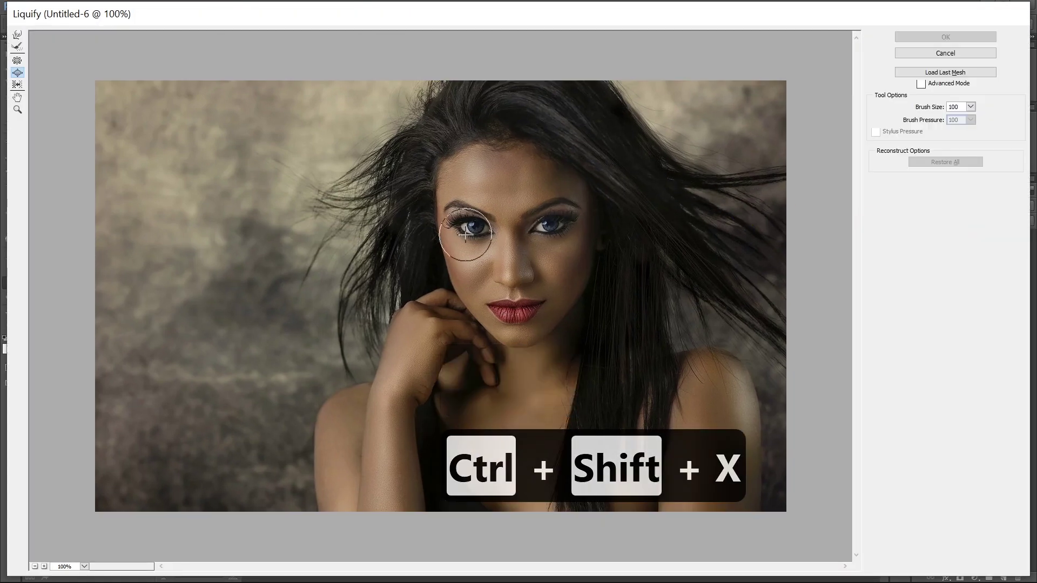
{"action": "left_click_drag", "start_coordinate": [465, 233], "coordinate": [476, 227]}
{"action": "left_click", "coordinate": [553, 224]}
{"action": "left_click", "coordinate": [926, 36]}
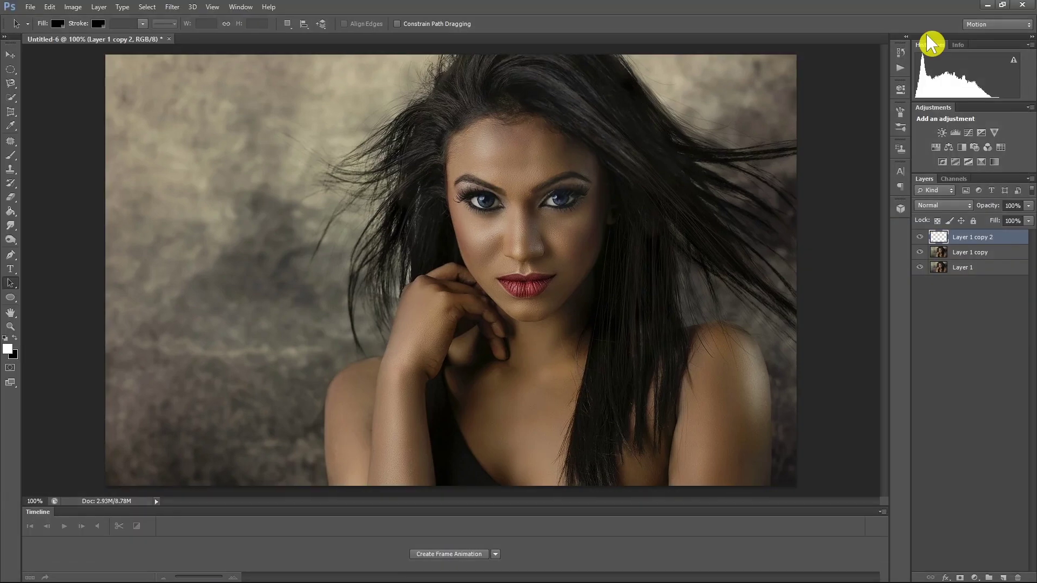
Create Layer 1 copy 3 and bloat both eyes larger again in Liquify.
{"action": "key", "text": "ctrl+j"}
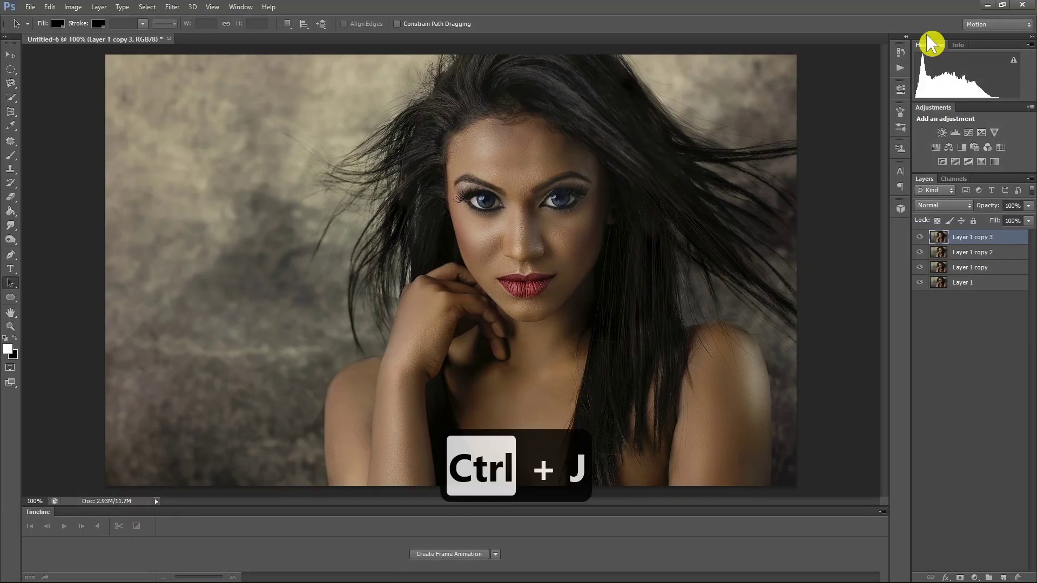
{"action": "key", "text": "ctrl+shift+x"}
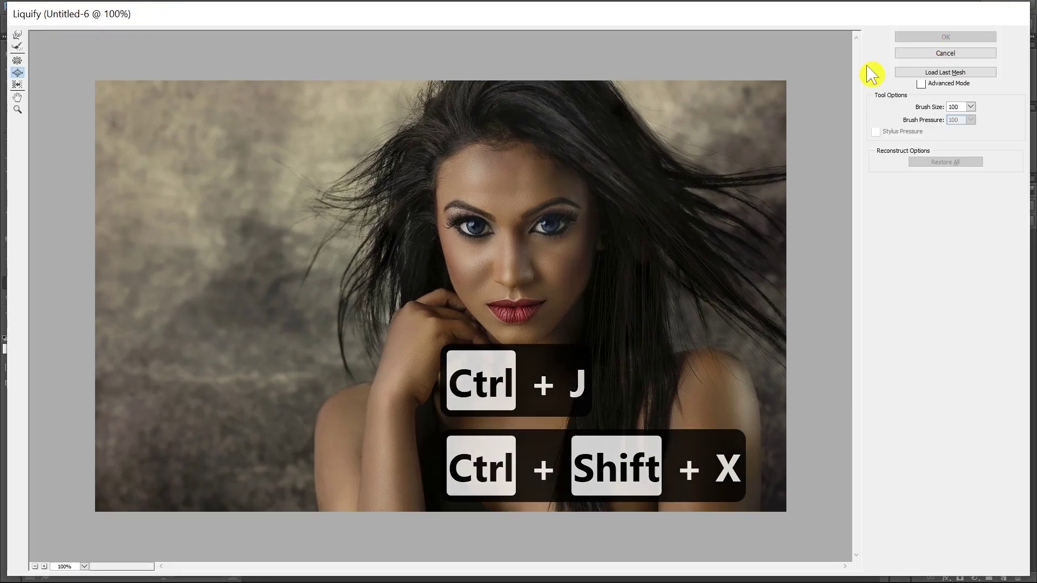
{"action": "left_click_drag", "start_coordinate": [461, 248], "coordinate": [461, 249]}
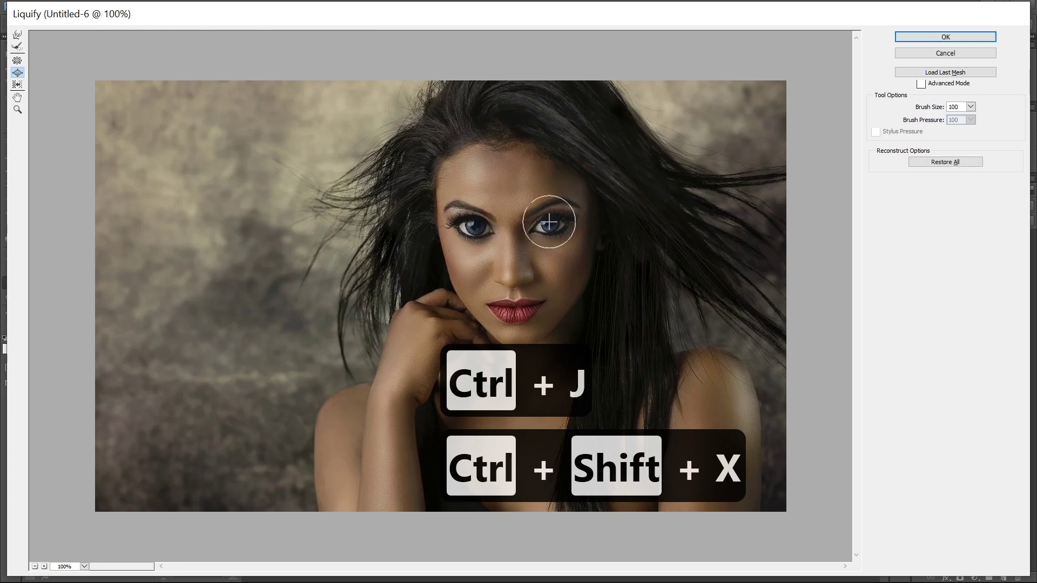
{"action": "left_click_drag", "start_coordinate": [548, 224], "coordinate": [548, 223]}
{"action": "left_click", "coordinate": [943, 37]}
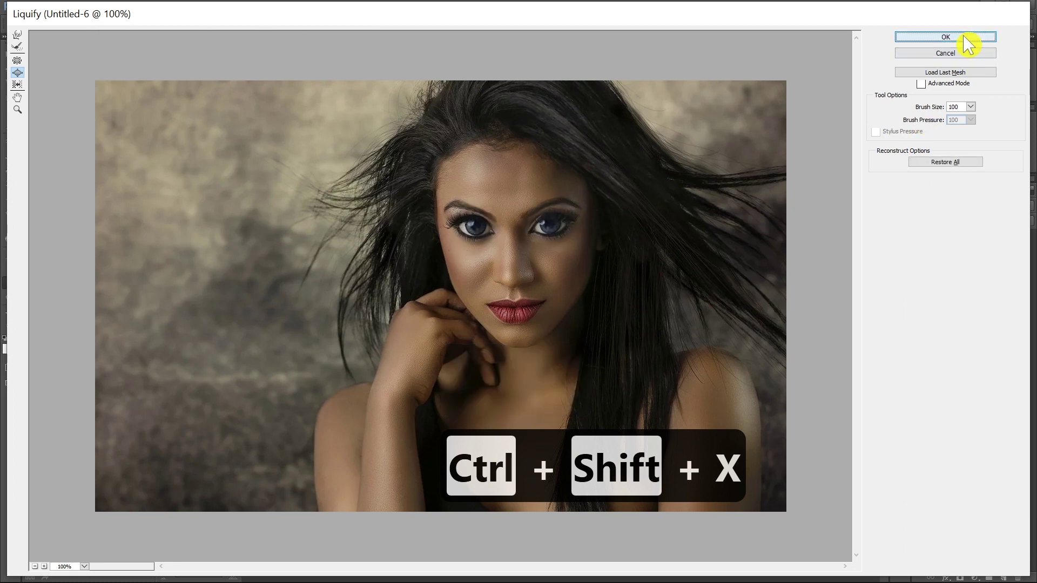
{"action": "key", "text": "ctrl+j"}
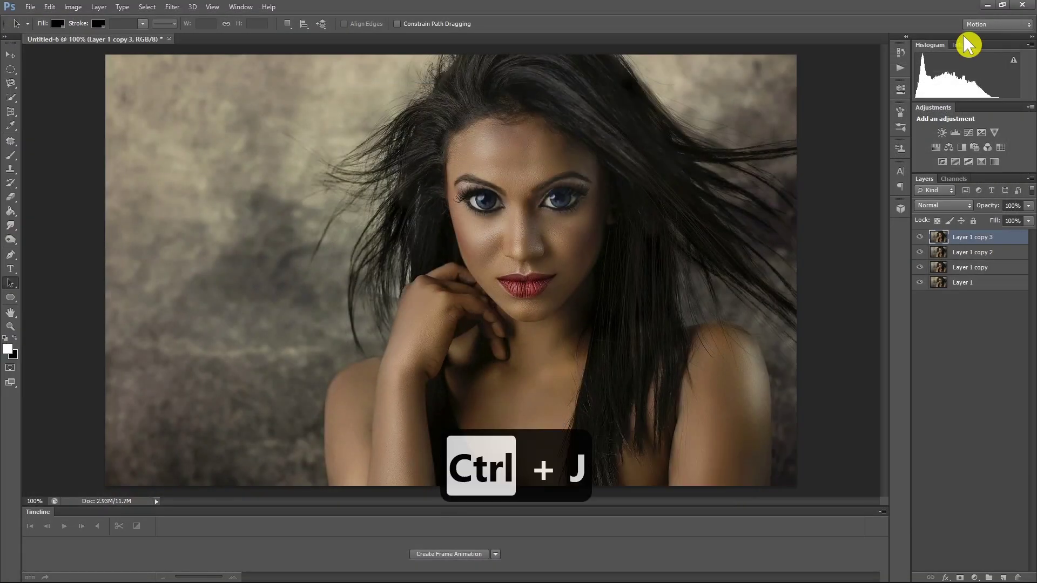
Make Layer 1 copy 4 with Ctrl+J and bloat both eyes even larger in Liquify.
{"action": "key", "text": "ctrl+j"}
{"action": "key", "text": "ctrl+shift+x"}
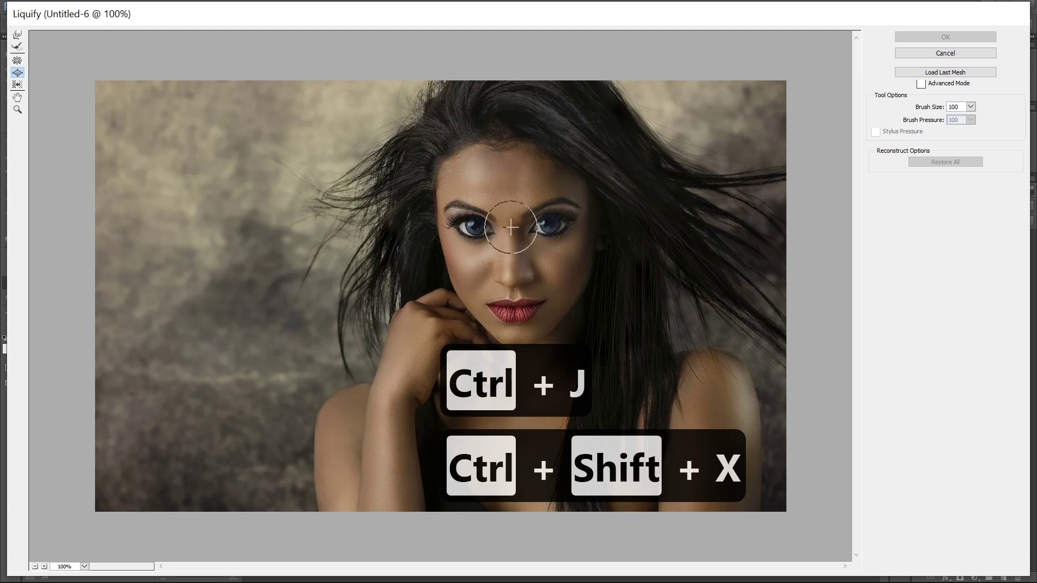
{"action": "left_click", "coordinate": [474, 225]}
{"action": "left_click", "coordinate": [550, 225]}
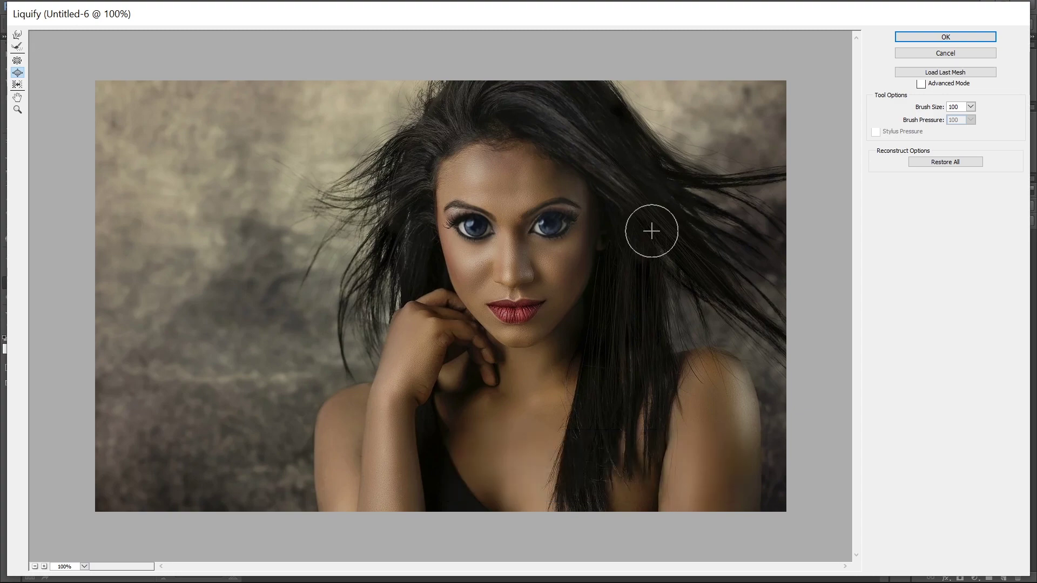
{"action": "left_click", "coordinate": [965, 38]}
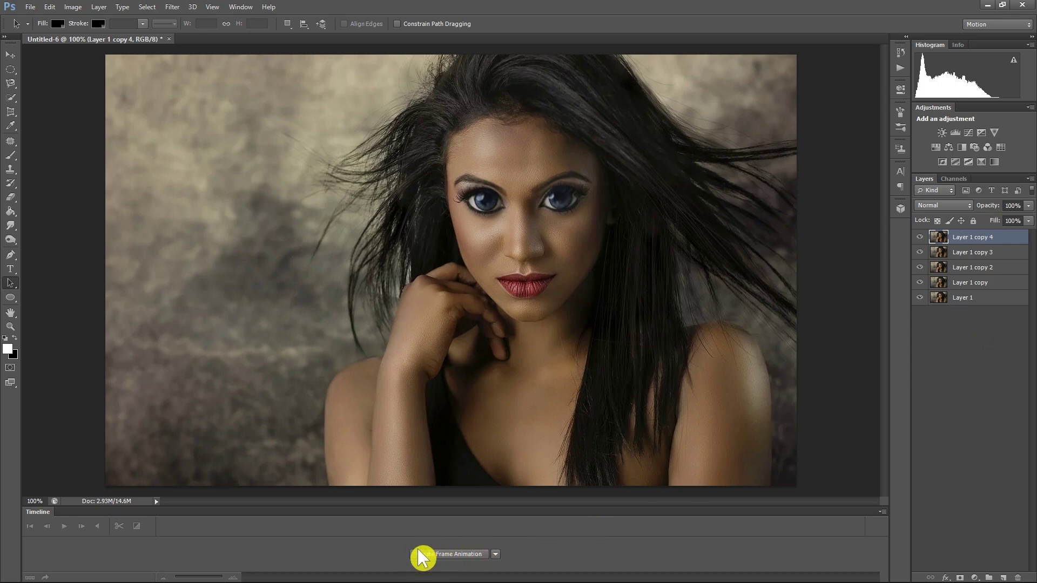
Create a frame animation and turn each layer into its own frame from the Timeline menu.
{"action": "left_click", "coordinate": [454, 555]}
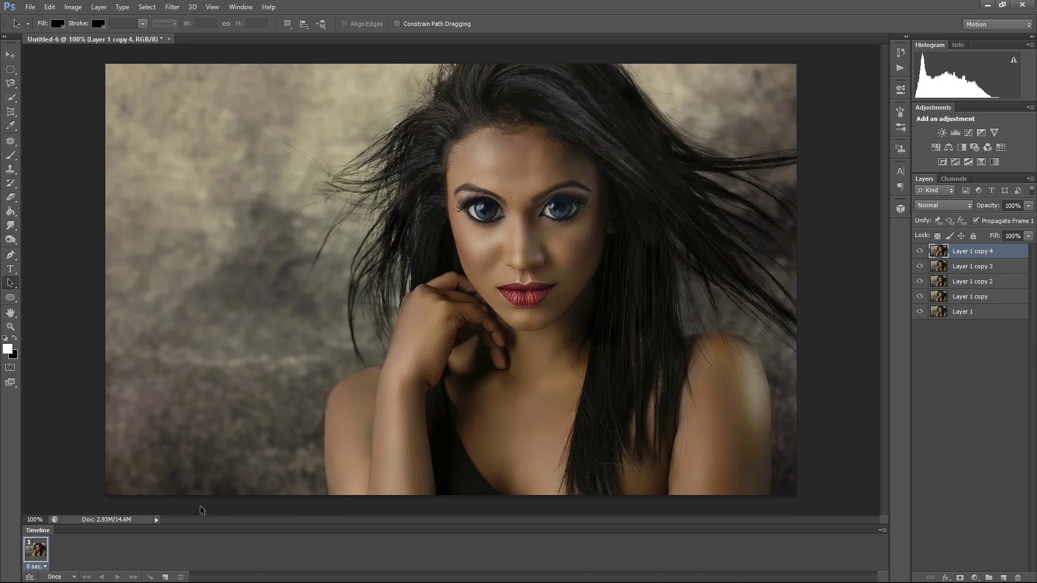
{"action": "left_click", "coordinate": [882, 534]}
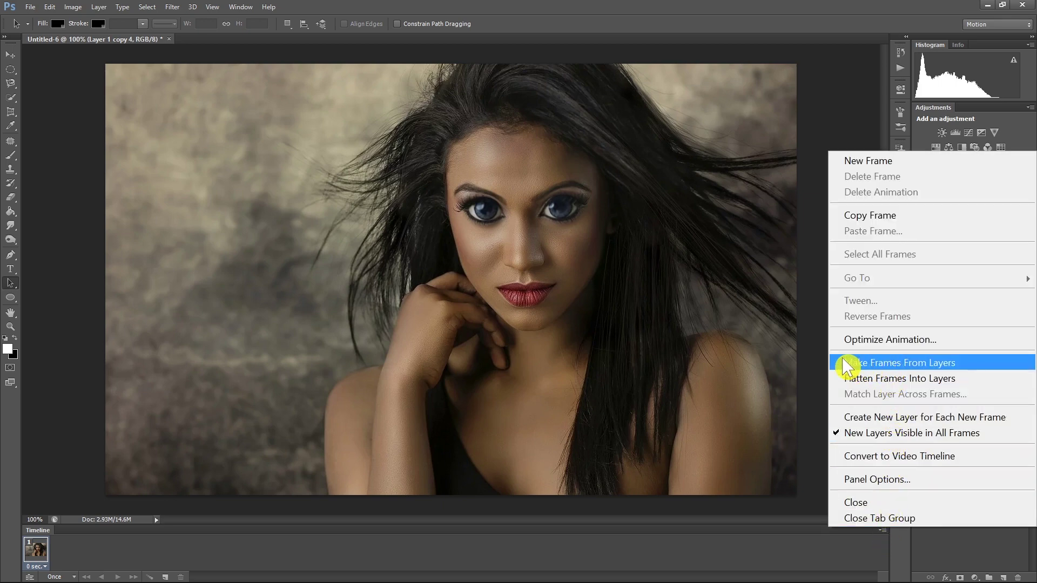
{"action": "left_click", "coordinate": [981, 368]}
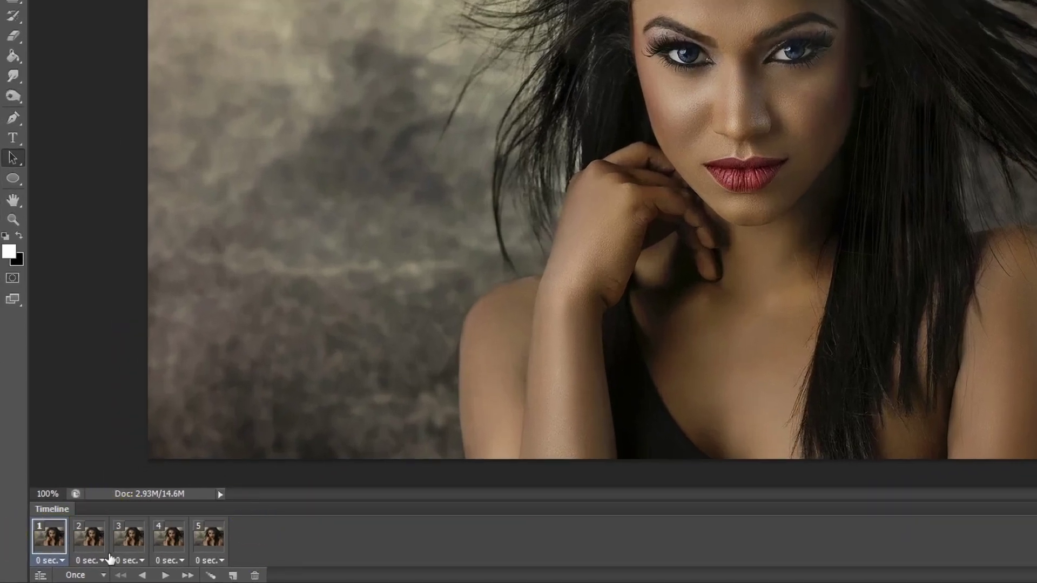
Set the animation loop to Forever and preview the five-frame playback.
{"action": "left_click", "coordinate": [80, 573]}
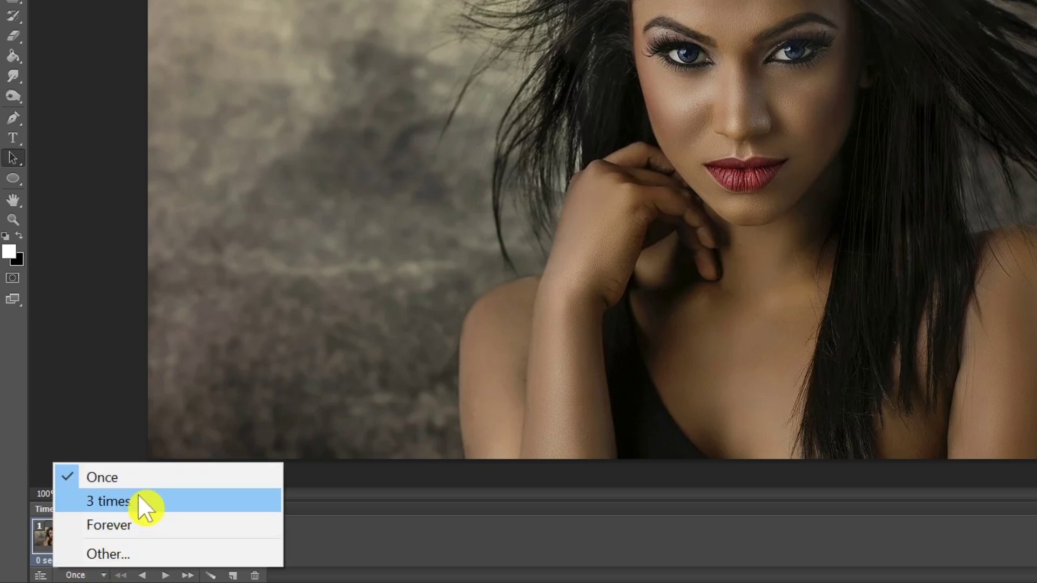
{"action": "left_click", "coordinate": [144, 551]}
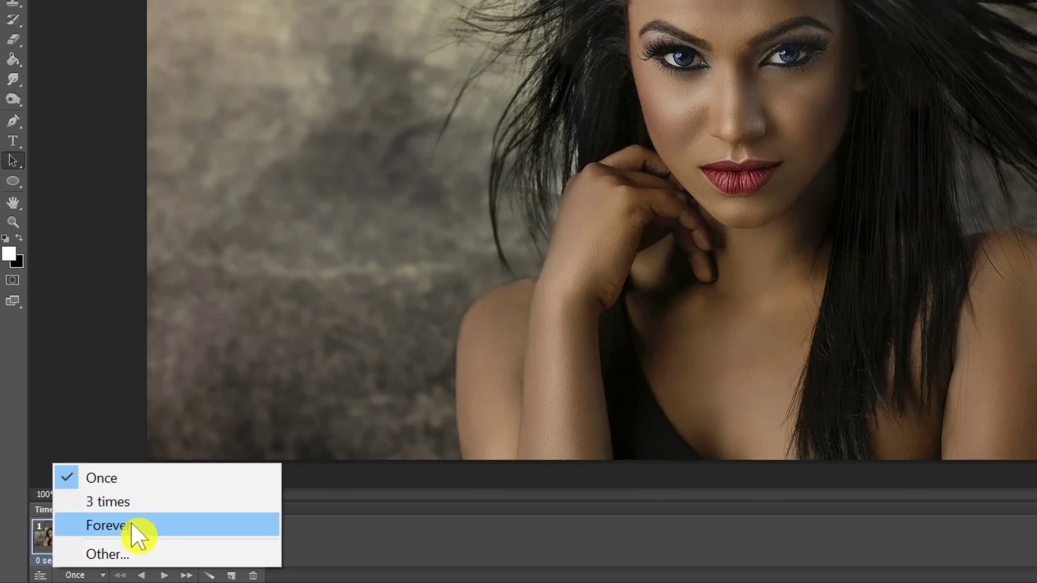
{"action": "left_click", "coordinate": [134, 524]}
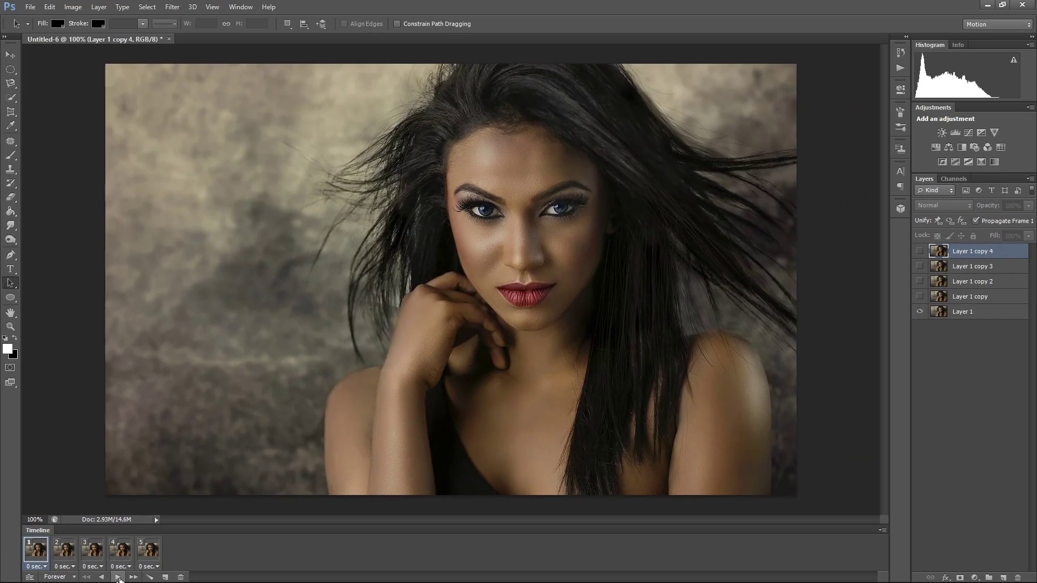
{"action": "left_click", "coordinate": [140, 576]}
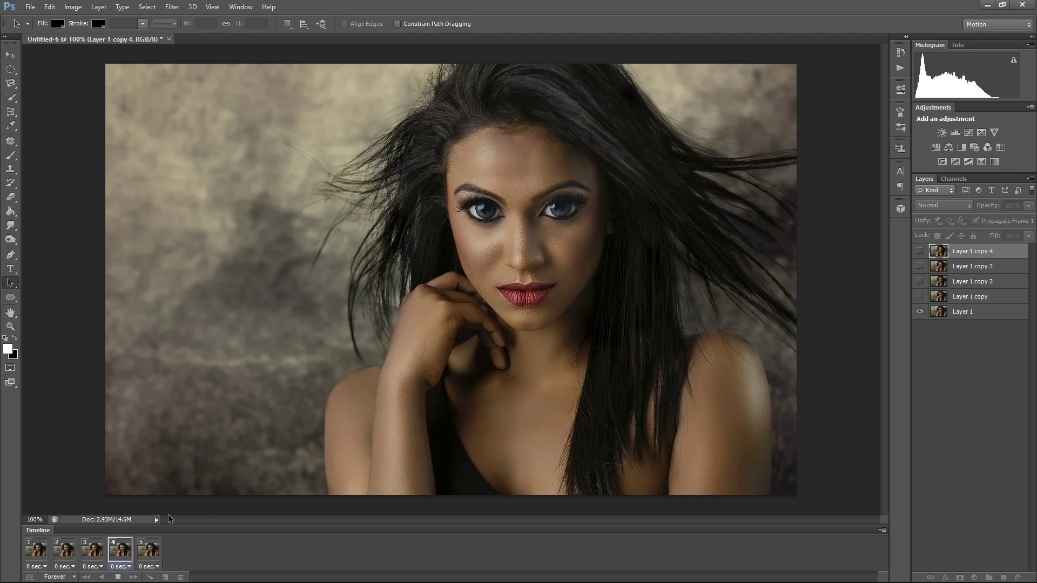
{"action": "left_click", "coordinate": [118, 577]}
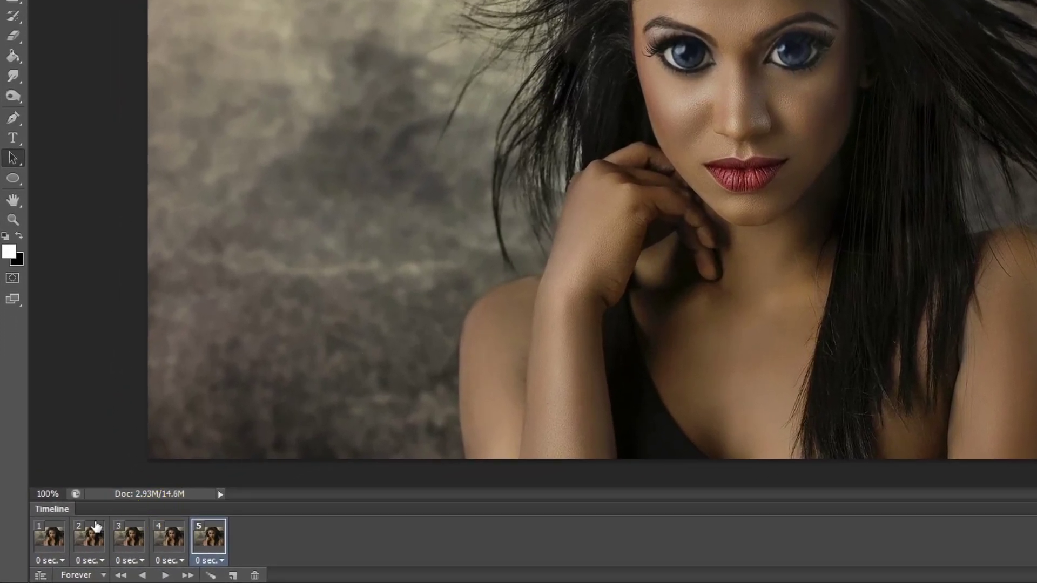
Select frames 1–5 and duplicate them, extending the timeline to ten frames.
{"action": "left_click", "coordinate": [47, 540], "text": "shift"}
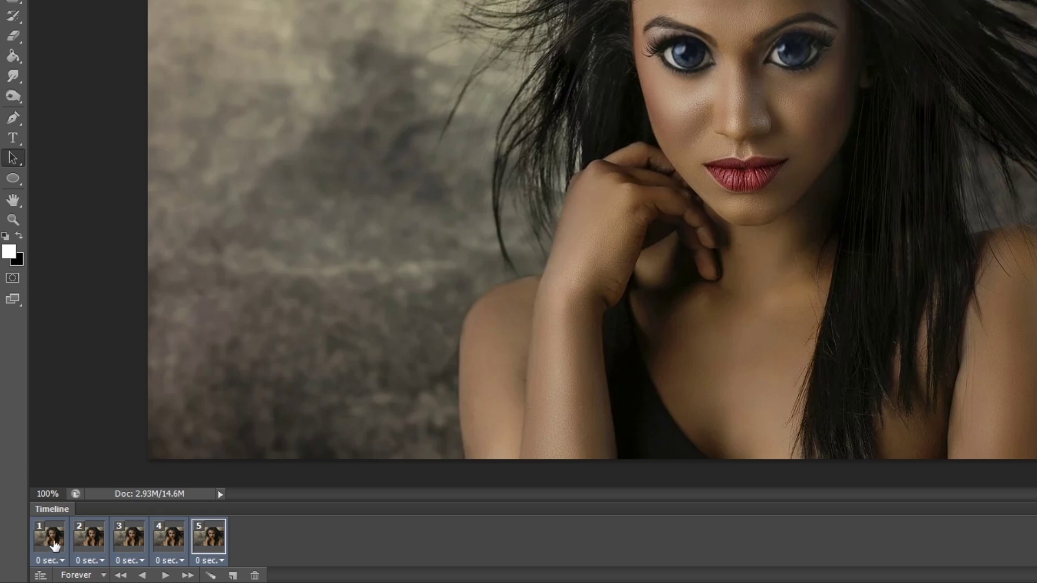
{"action": "left_click", "coordinate": [232, 576]}
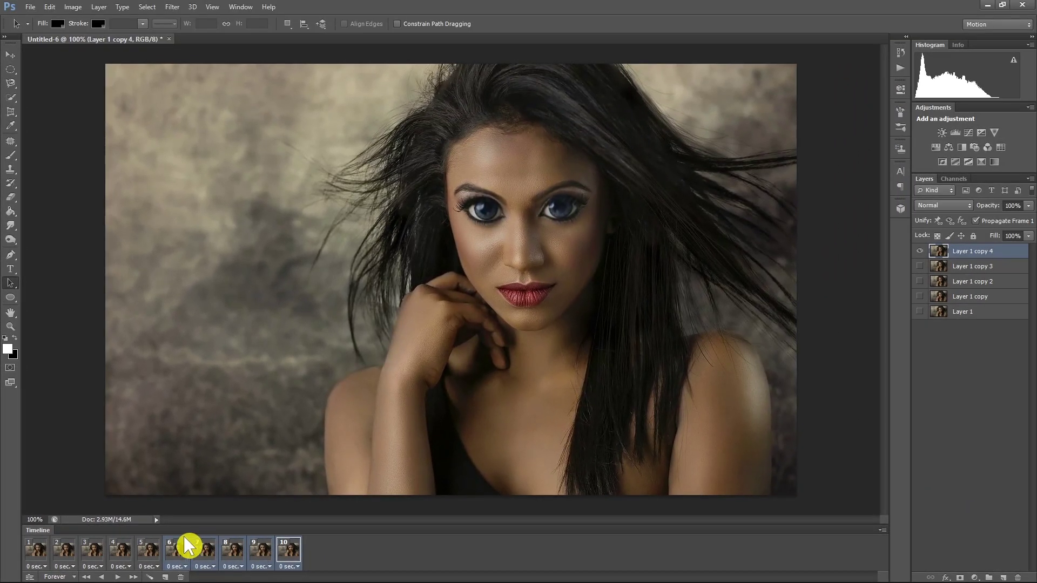
{"action": "left_click", "coordinate": [882, 531]}
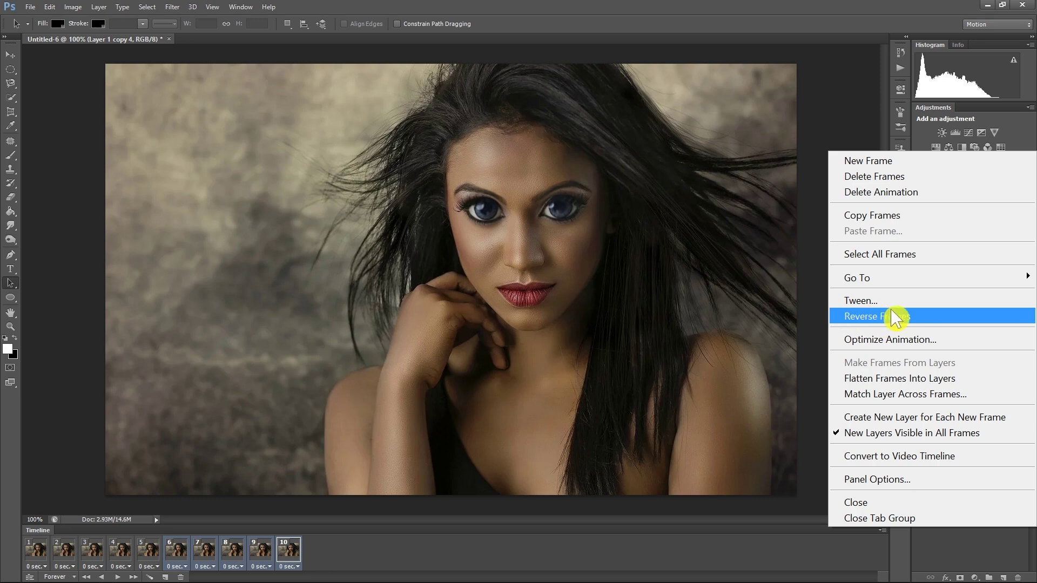
Reverse the copied frames 6–10 and play the ten-frame loop.
{"action": "left_click", "coordinate": [905, 320]}
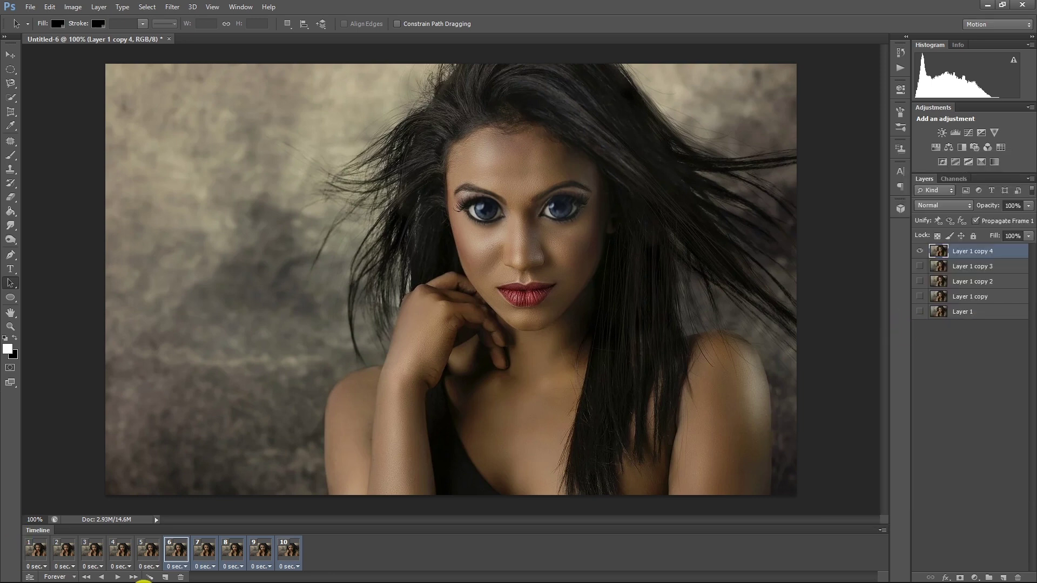
{"action": "left_click", "coordinate": [117, 577]}
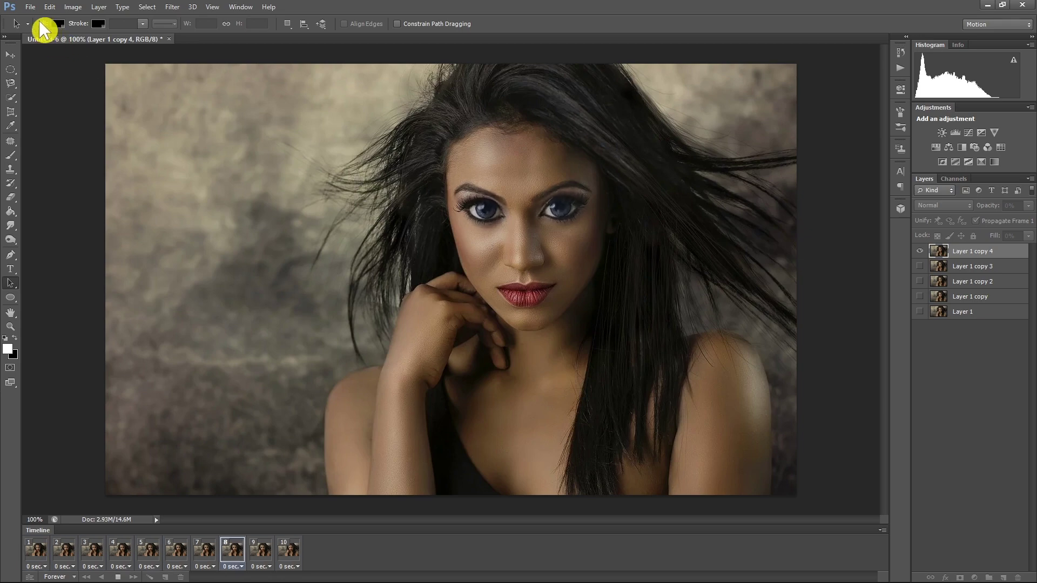
Open Save for Web, centre the face in the preview, and keep the GIF 128 Dithered preset.
{"action": "left_click", "coordinate": [32, 7]}
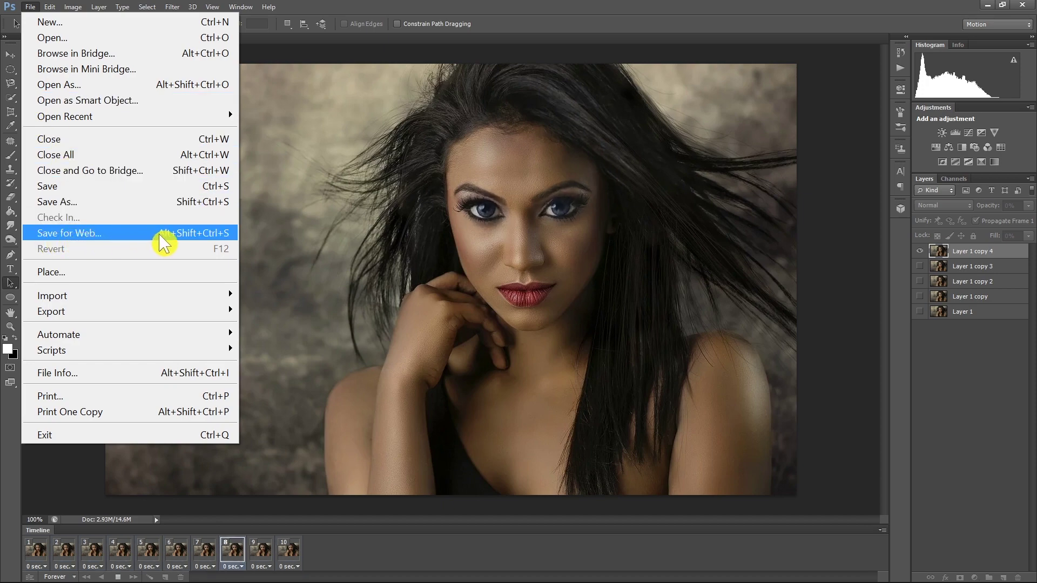
{"action": "left_click", "coordinate": [230, 241]}
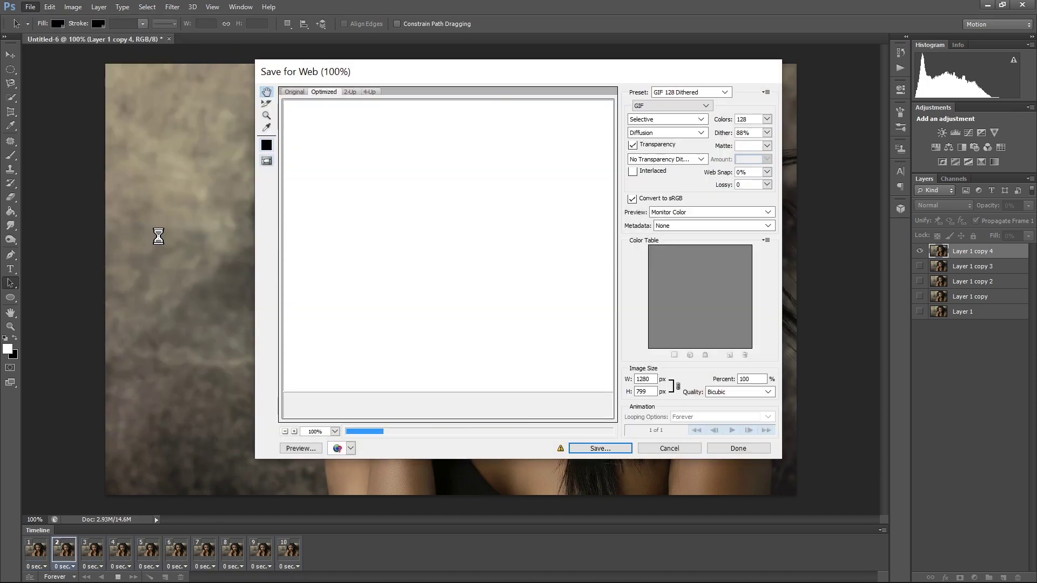
{"action": "left_click_drag", "start_coordinate": [546, 169], "coordinate": [423, 224]}
{"action": "left_click_drag", "start_coordinate": [521, 221], "coordinate": [477, 225]}
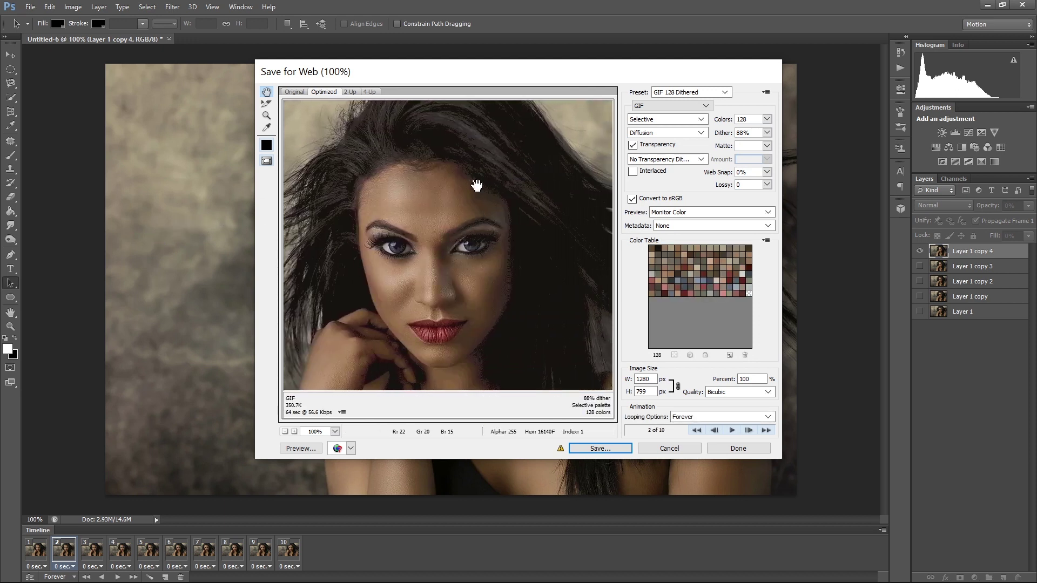
{"action": "left_click", "coordinate": [726, 91]}
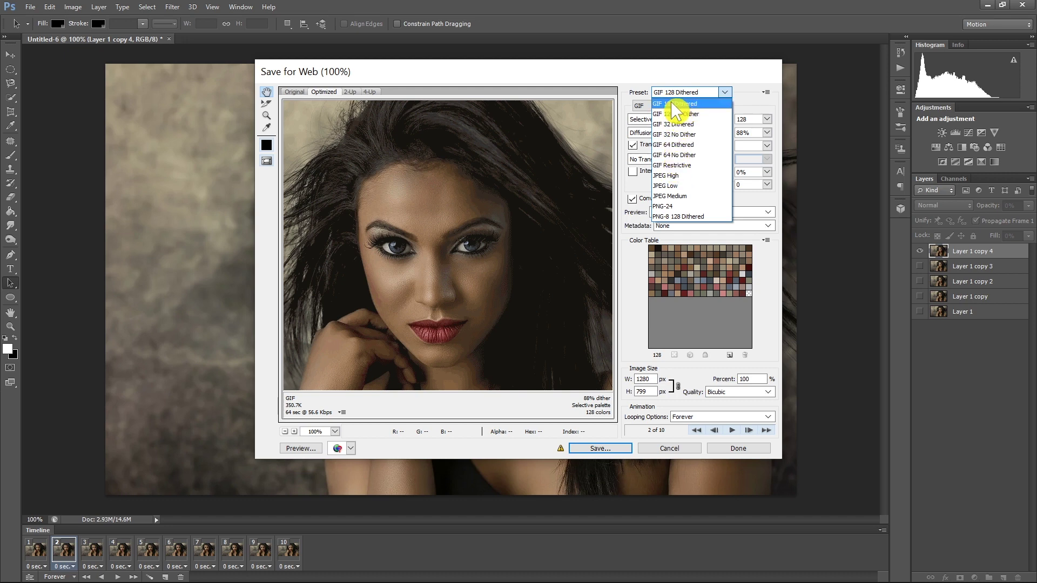
{"action": "left_click", "coordinate": [698, 106]}
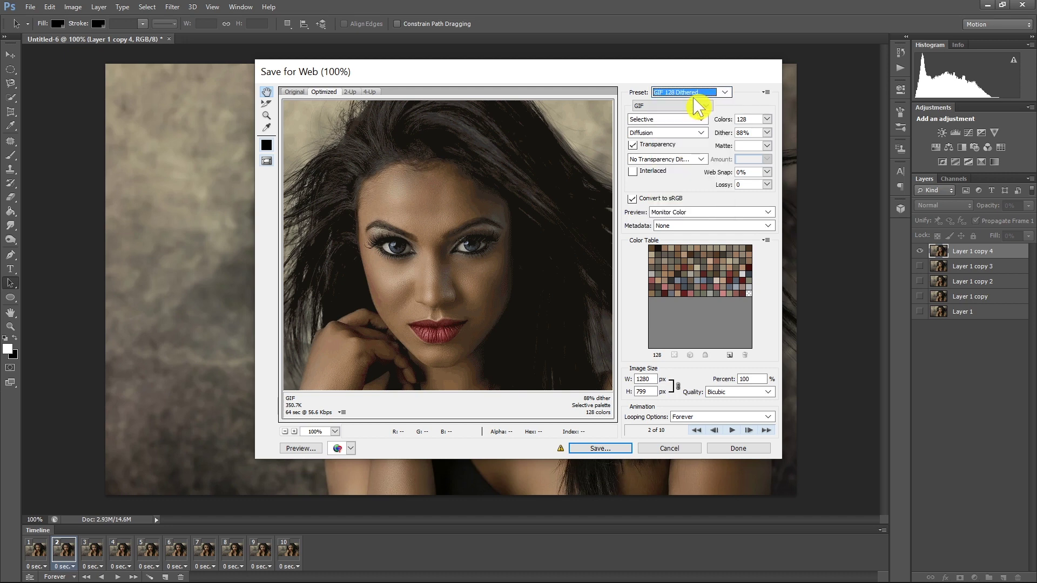
{"action": "left_click", "coordinate": [727, 89]}
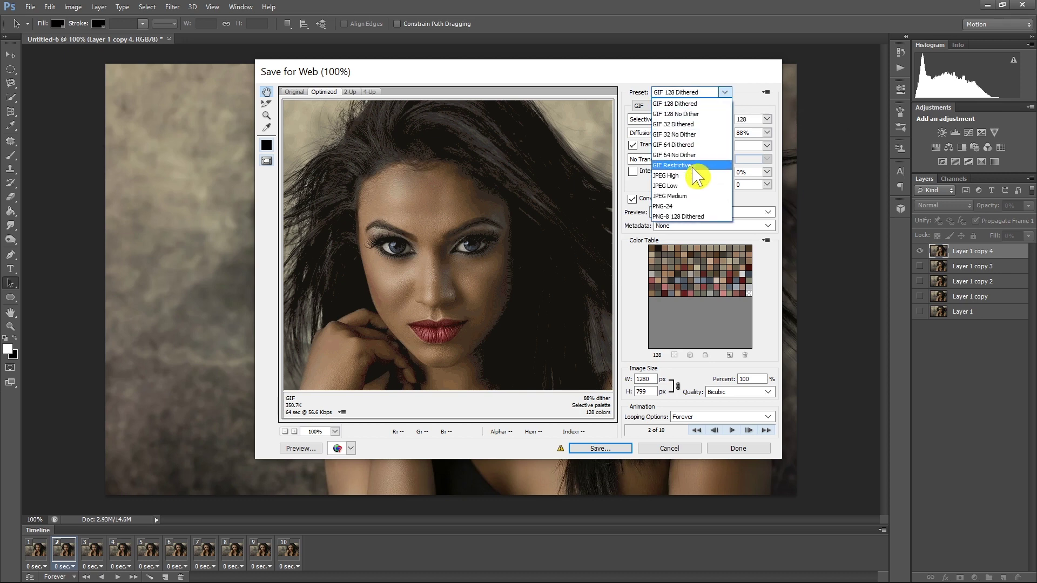
{"action": "left_click", "coordinate": [679, 107]}
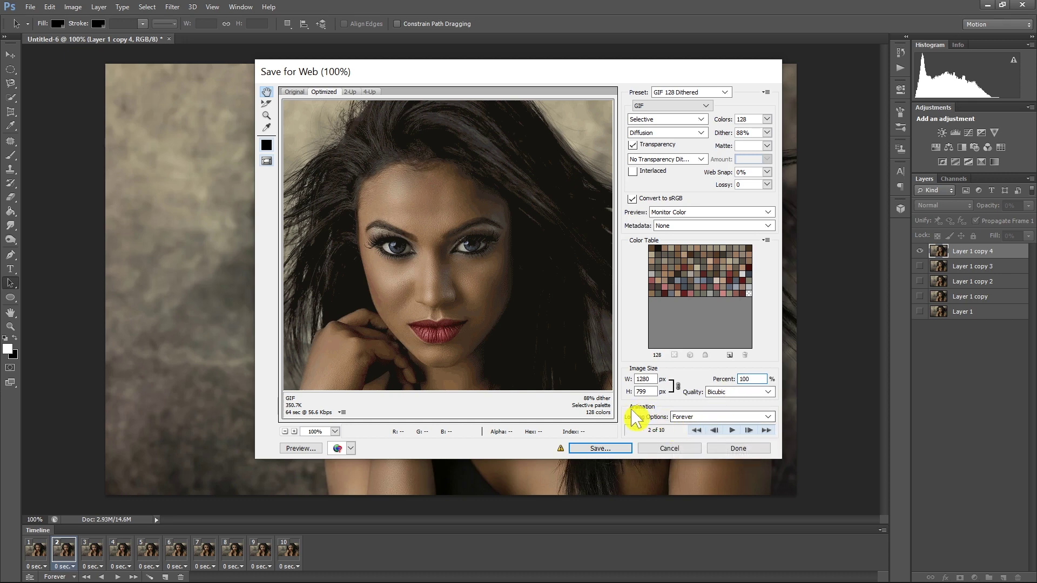
{"action": "left_click", "coordinate": [685, 418]}
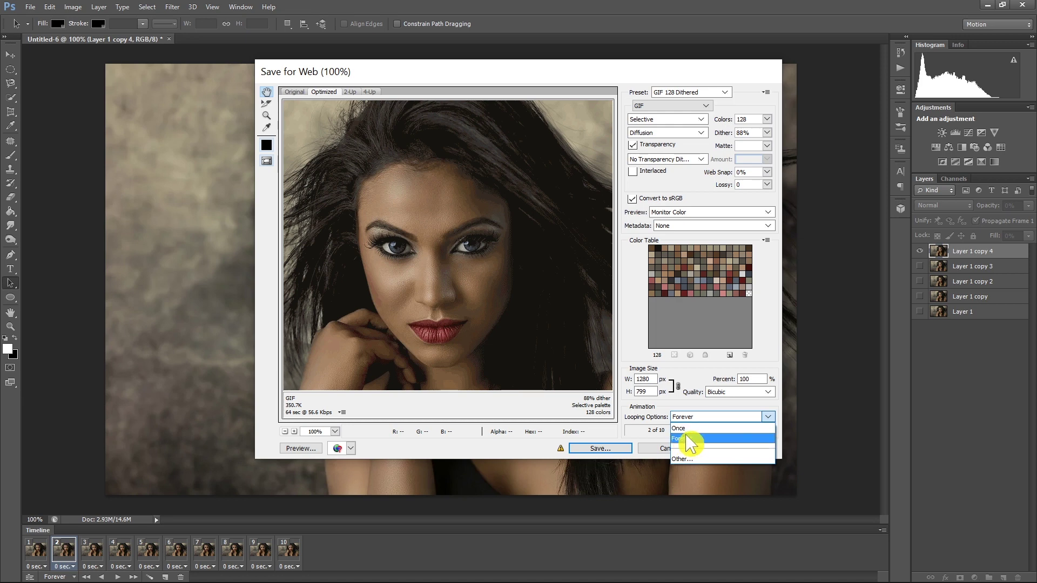
{"action": "left_click", "coordinate": [690, 439]}
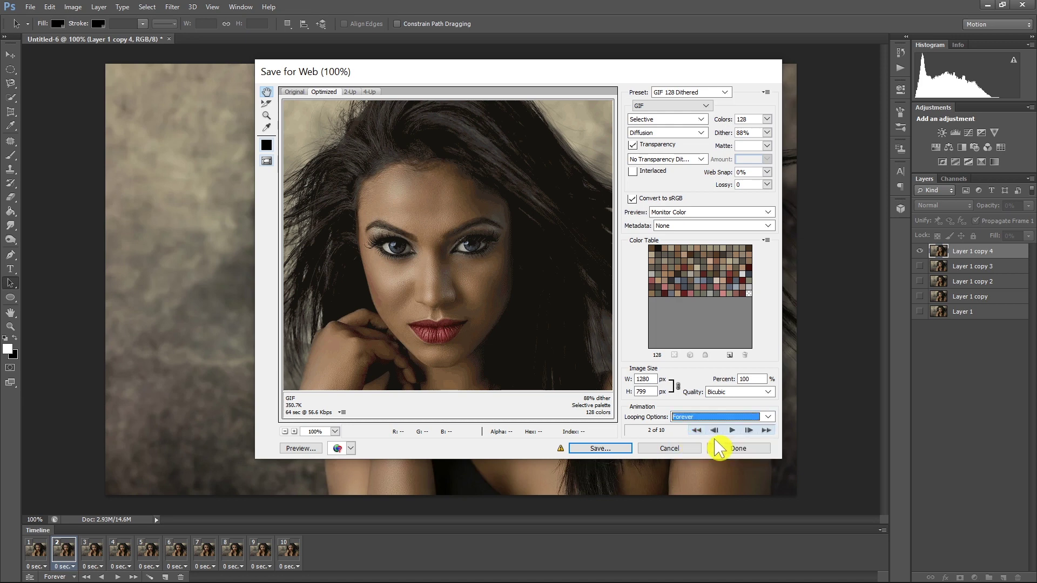
{"action": "left_click", "coordinate": [733, 430]}
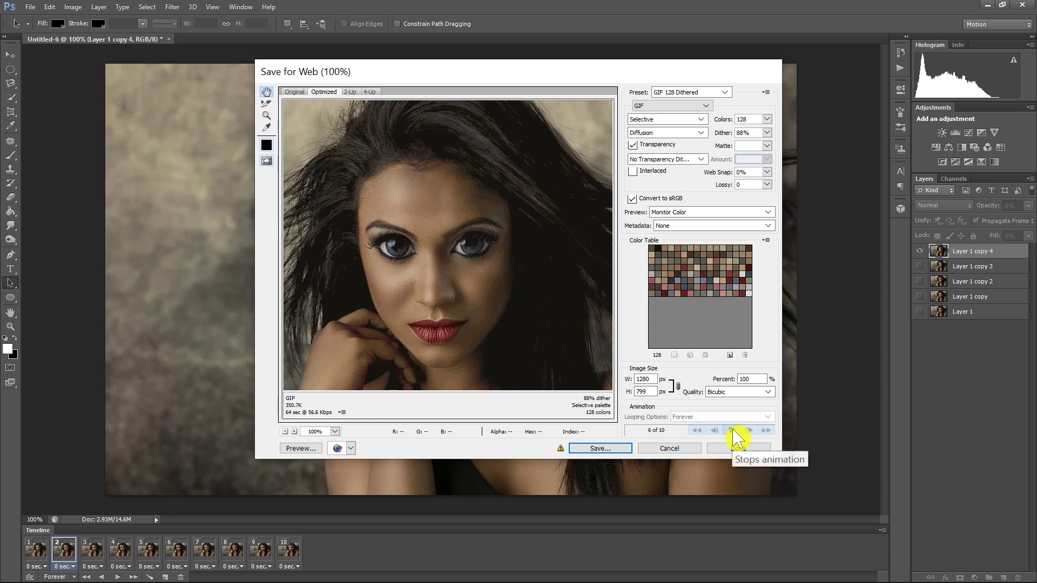
{"action": "left_click", "coordinate": [732, 431]}
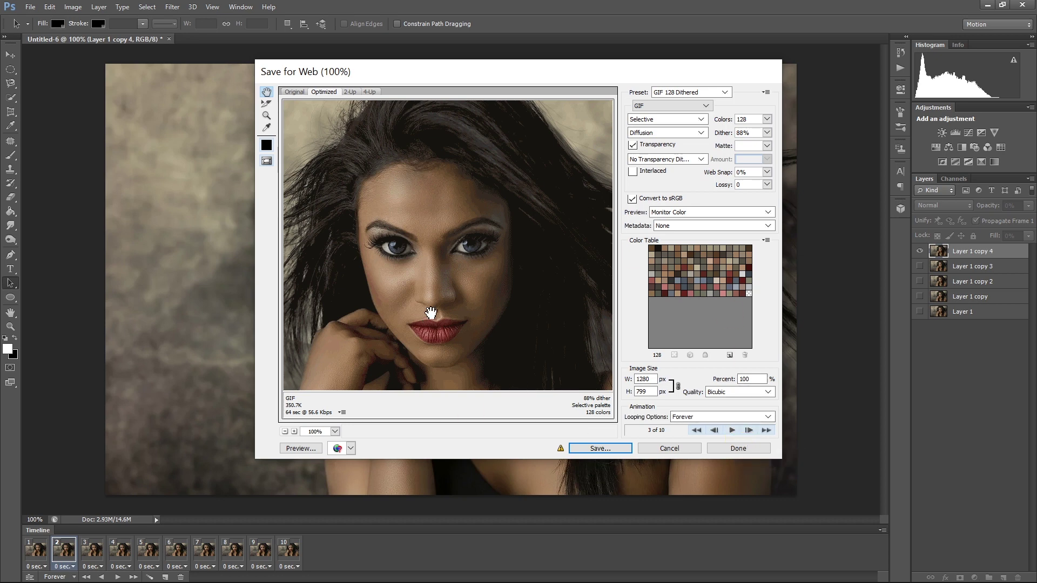
{"action": "left_click", "coordinate": [599, 448]}
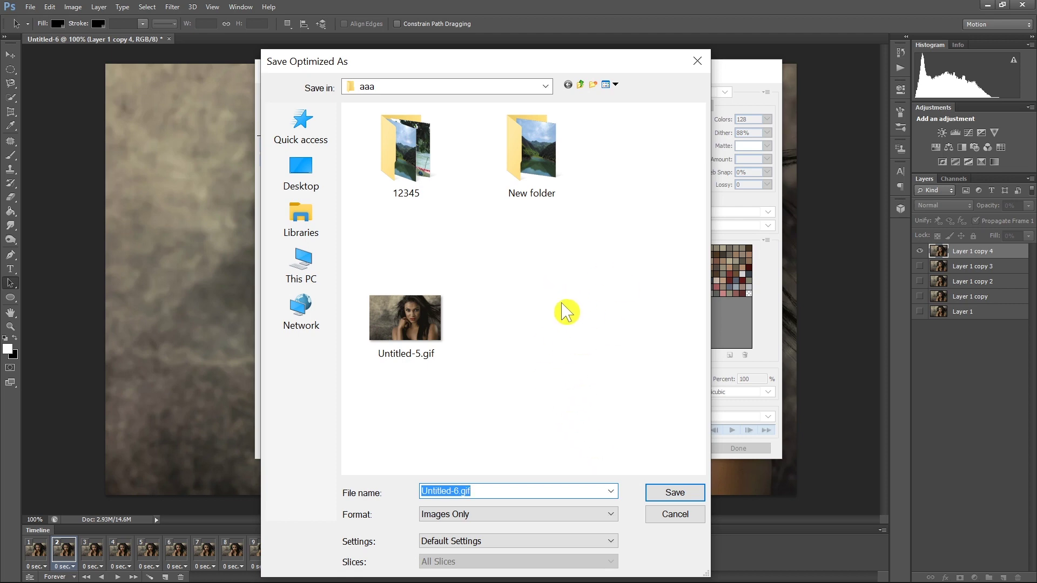
Save the animation as Untitled-6.gif in the aaa folder.
{"action": "left_click", "coordinate": [677, 494]}
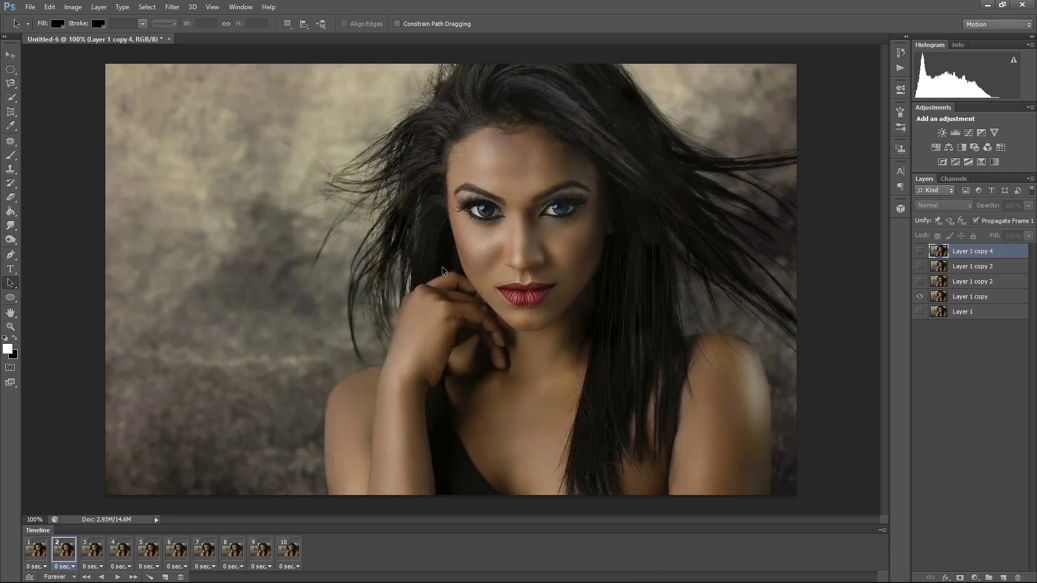
{"action": "key", "text": "super+e"}
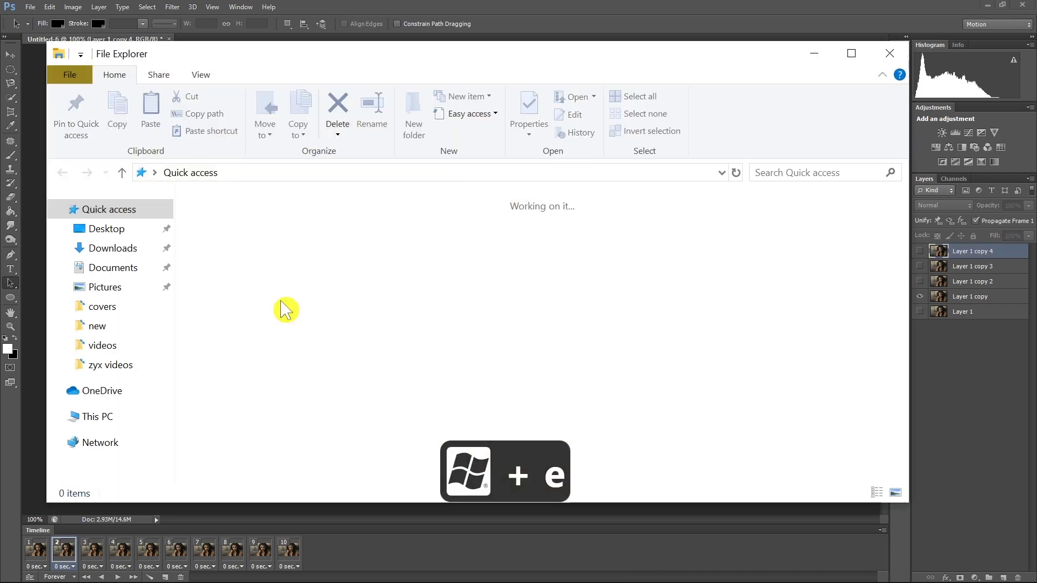
Preview Untitled-5.gif from Pictures > aaa in the photo viewer, then play the animation in the browser.
{"action": "left_click", "coordinate": [151, 286]}
{"action": "double_click", "coordinate": [255, 266]}
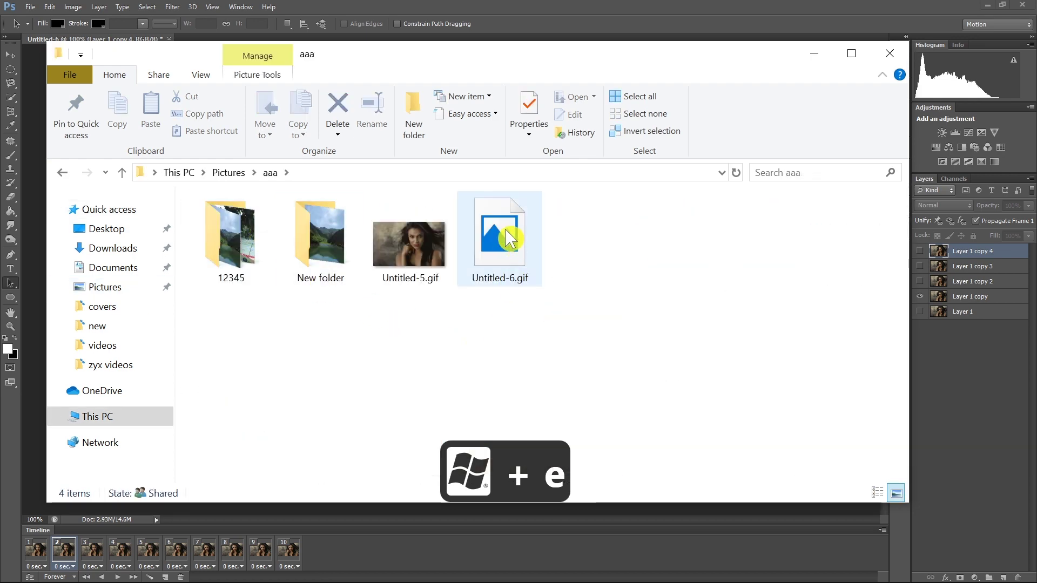
{"action": "double_click", "coordinate": [421, 242]}
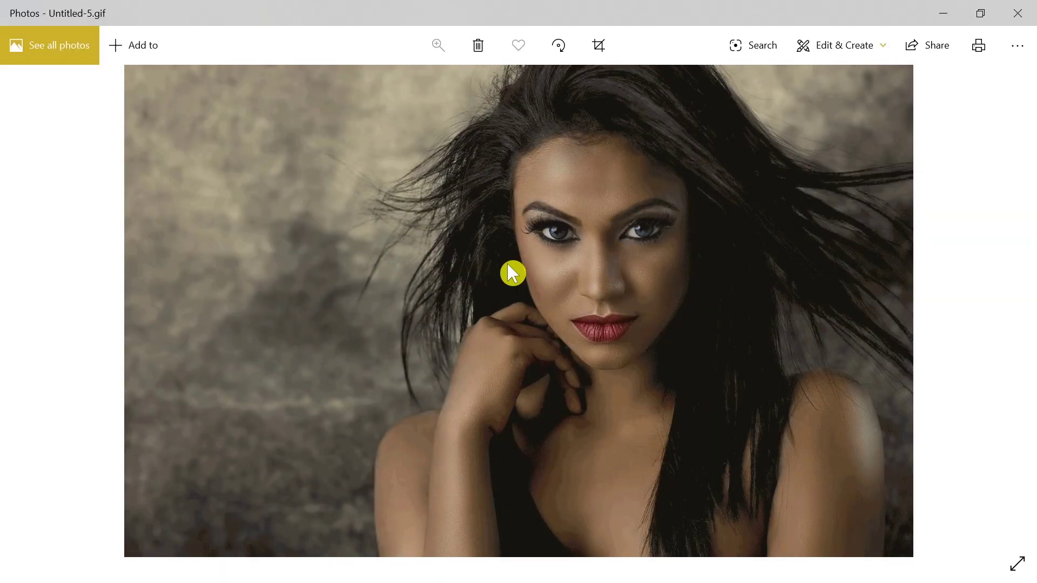
{"action": "key", "text": "alt+F4"}
{"action": "left_click_drag", "start_coordinate": [407, 238], "coordinate": [983, 203]}
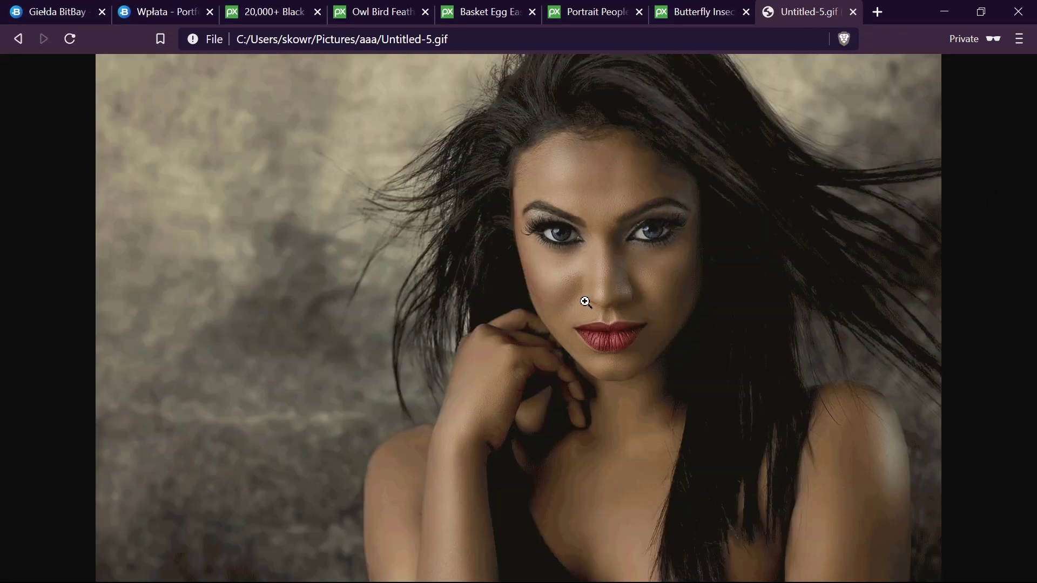